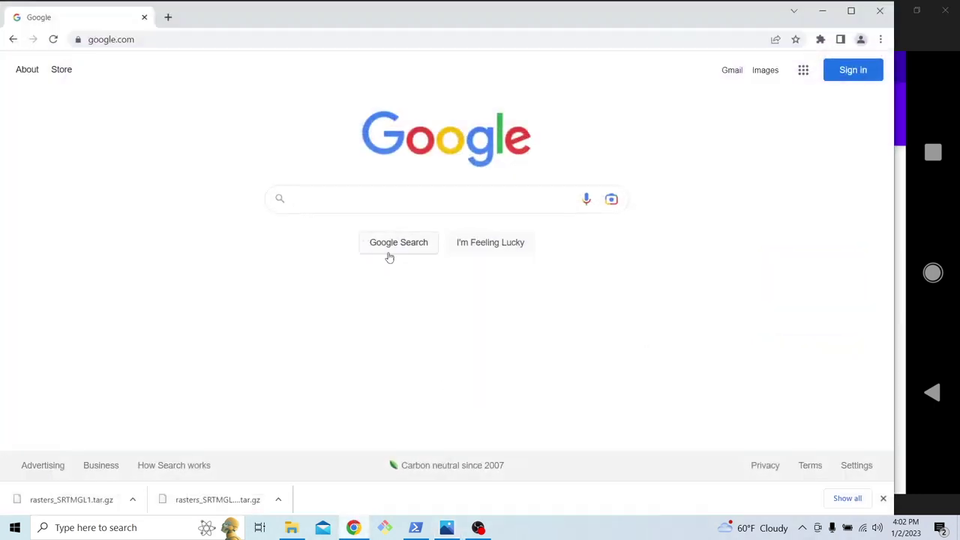
Step: Search Google for 'opentopography srtm 30m' and open the SRTM GL1 Global 30m result
{"action": "type", "text": "opentopog"}
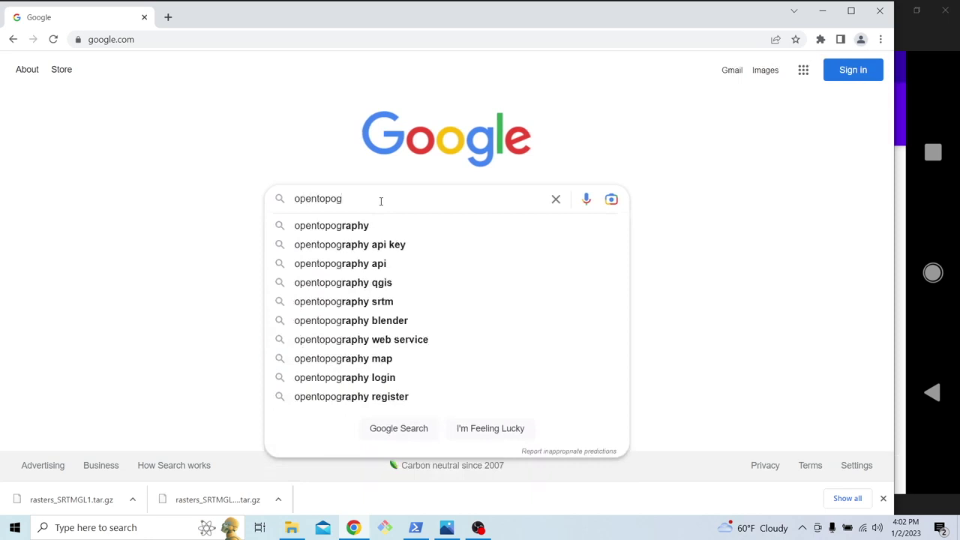
{"action": "type", "text": "raphy srt"}
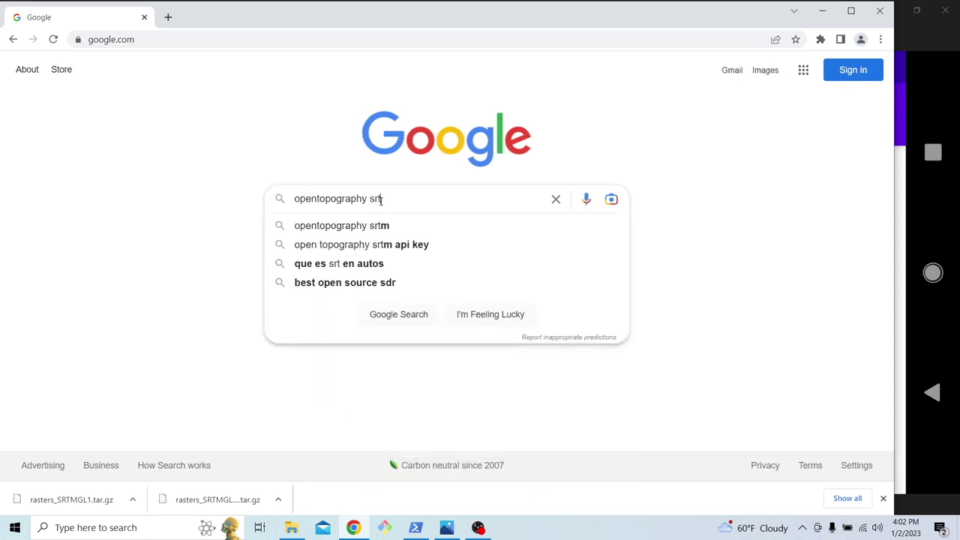
{"action": "type", "text": "m 30m"}
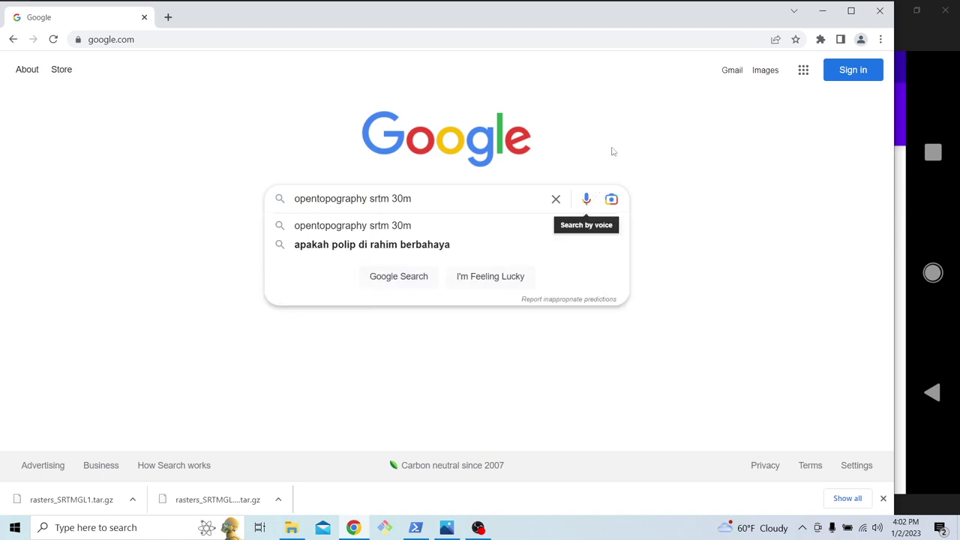
{"action": "key", "text": "Return"}
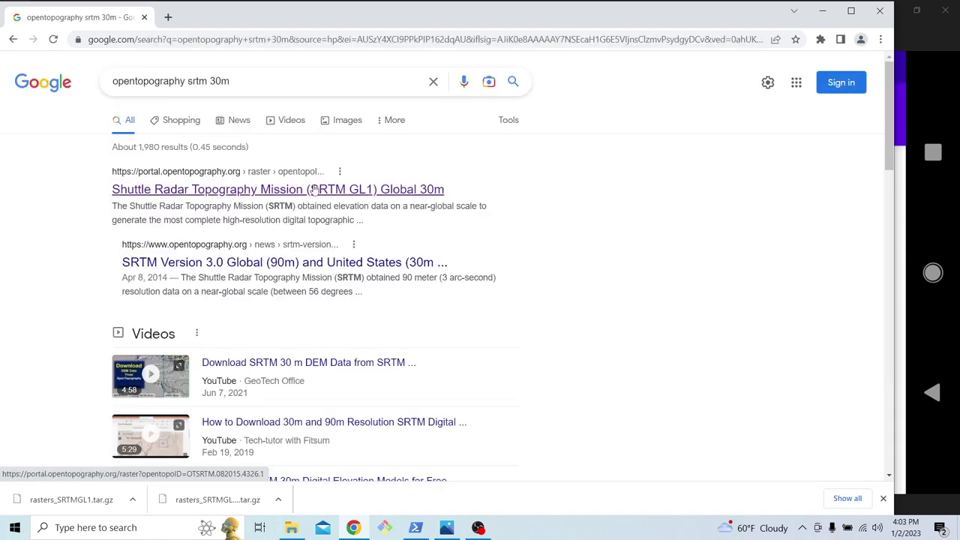
{"action": "left_click", "coordinate": [314, 189]}
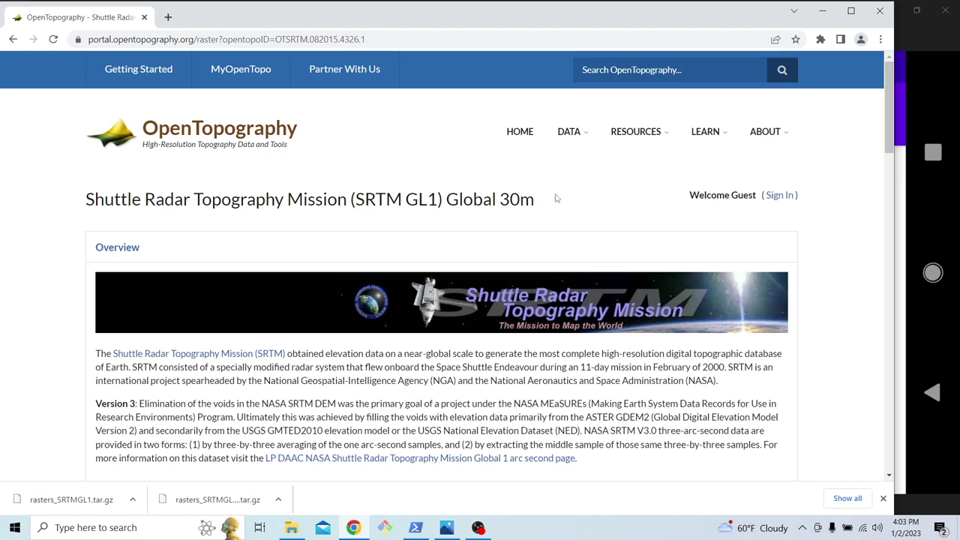
Step: Scroll the SRTM GL1 Global 30m dataset page down to its 'Select area of data to process' map
{"action": "triple_click", "coordinate": [493, 202]}
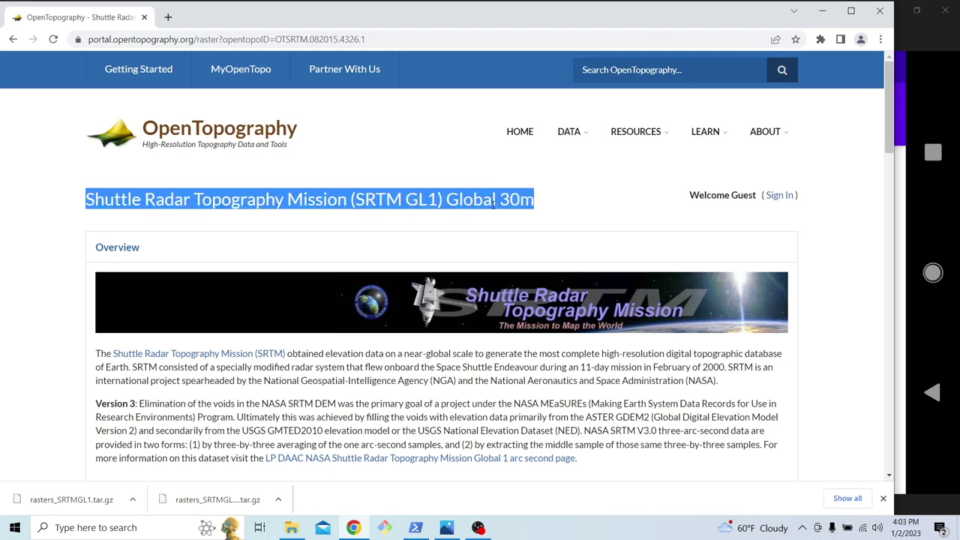
{"action": "left_click", "coordinate": [537, 206]}
{"action": "scroll", "coordinate": [525, 336], "scroll_direction": "down", "scroll_amount": 1}
{"action": "scroll", "coordinate": [525, 336], "scroll_direction": "down", "scroll_amount": 3}
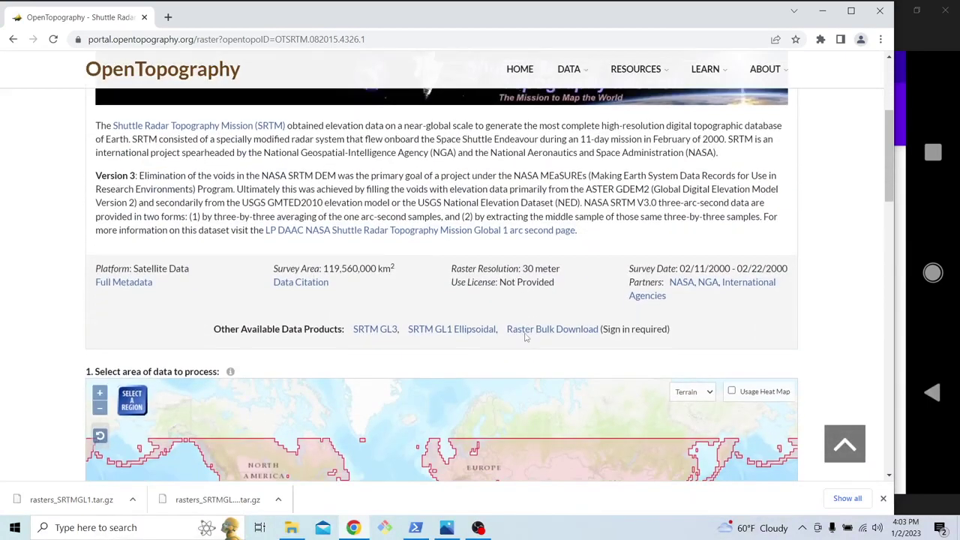
{"action": "scroll", "coordinate": [525, 338], "scroll_direction": "up", "scroll_amount": 1}
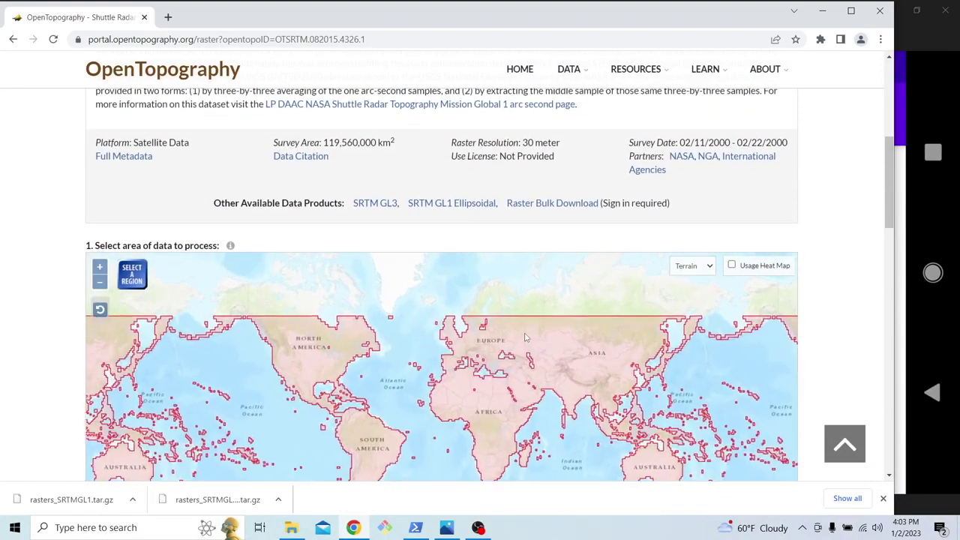
{"action": "scroll", "coordinate": [80, 255], "scroll_direction": "down", "scroll_amount": 2}
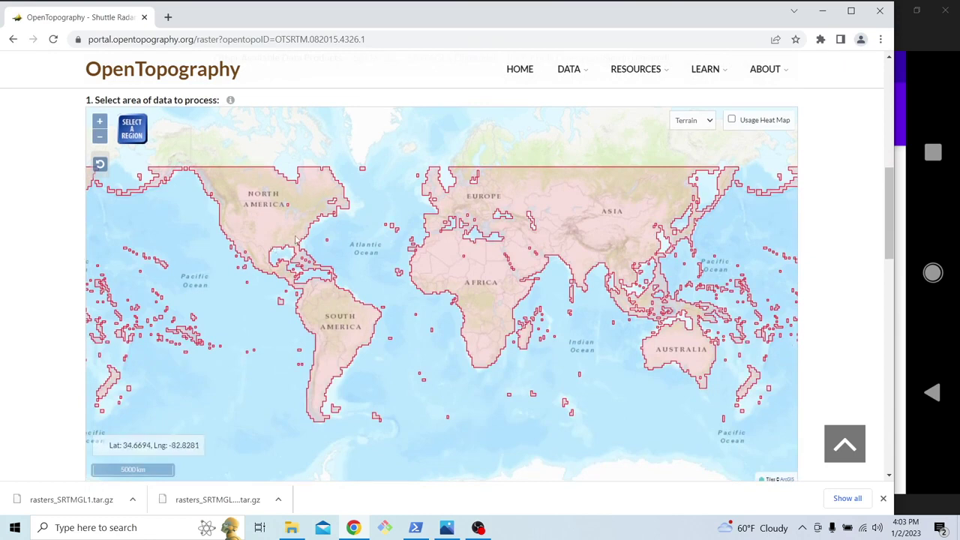
{"action": "scroll", "coordinate": [296, 240], "scroll_direction": "up", "scroll_amount": 1}
Step: Zoom the coverage map into the southeastern US and centre it on Atlanta, Georgia
{"action": "left_click_drag", "start_coordinate": [296, 240], "coordinate": [308, 252]}
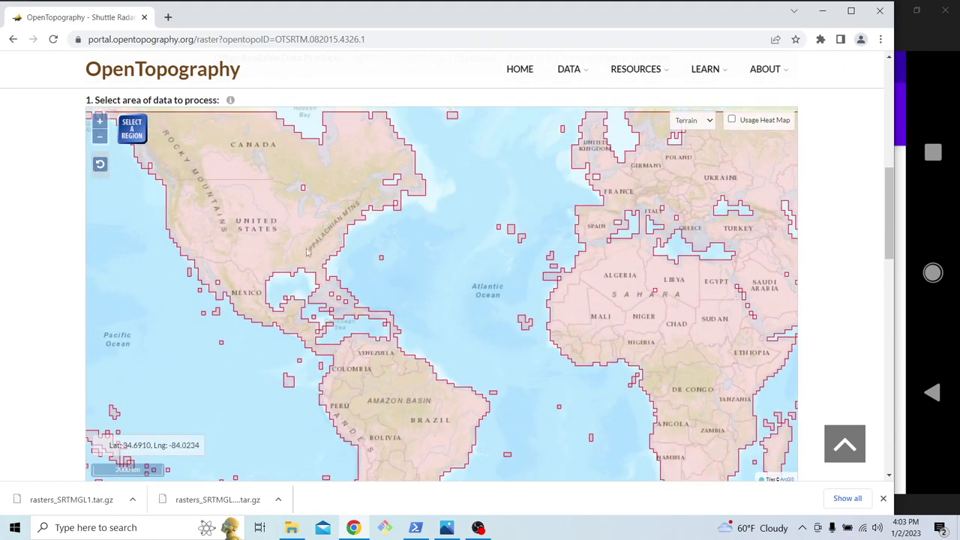
{"action": "scroll", "coordinate": [307, 252], "scroll_direction": "up", "scroll_amount": 1}
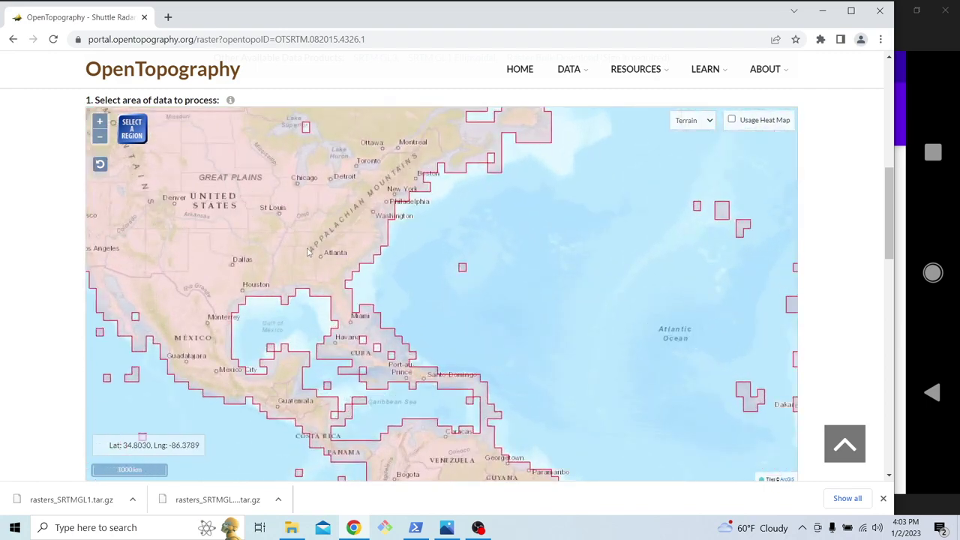
{"action": "scroll", "coordinate": [308, 252], "scroll_direction": "up", "scroll_amount": 2}
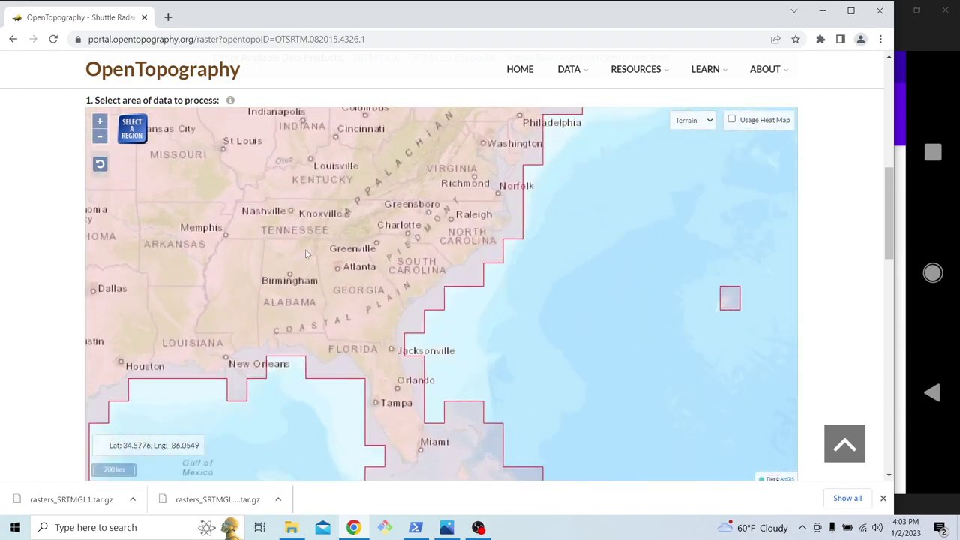
{"action": "scroll", "coordinate": [283, 254], "scroll_direction": "up", "scroll_amount": 2}
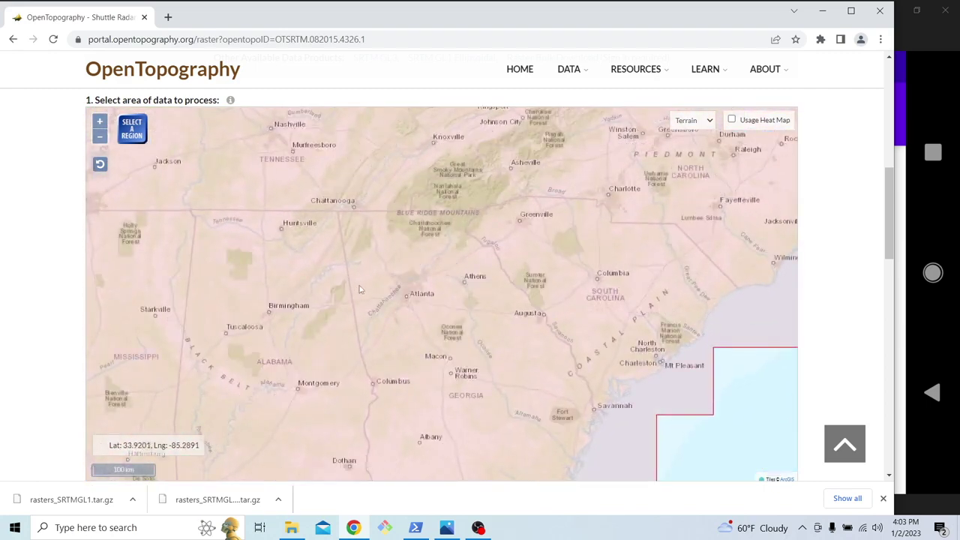
{"action": "scroll", "coordinate": [360, 289], "scroll_direction": "down", "scroll_amount": 1}
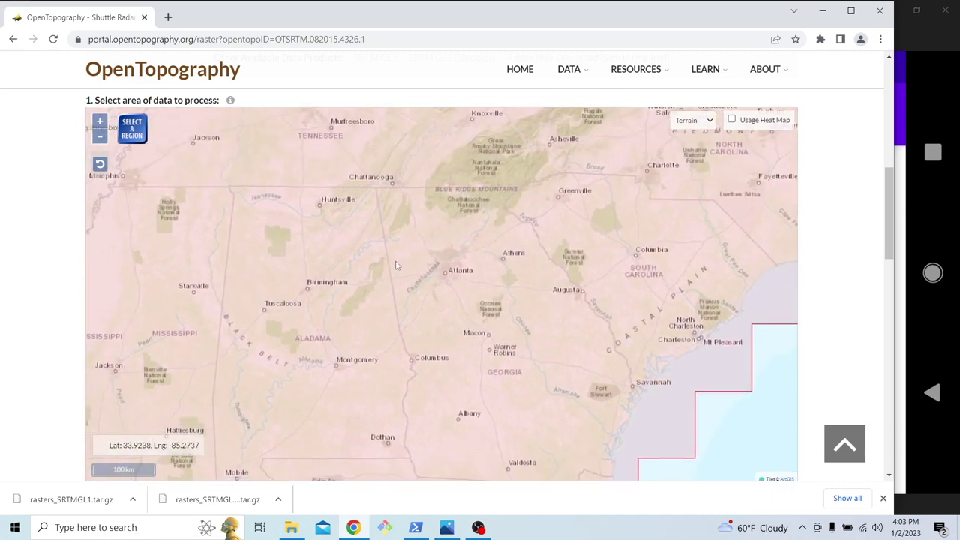
{"action": "scroll", "coordinate": [393, 274], "scroll_direction": "up", "scroll_amount": 1}
{"action": "scroll", "coordinate": [358, 246], "scroll_direction": "up", "scroll_amount": 1}
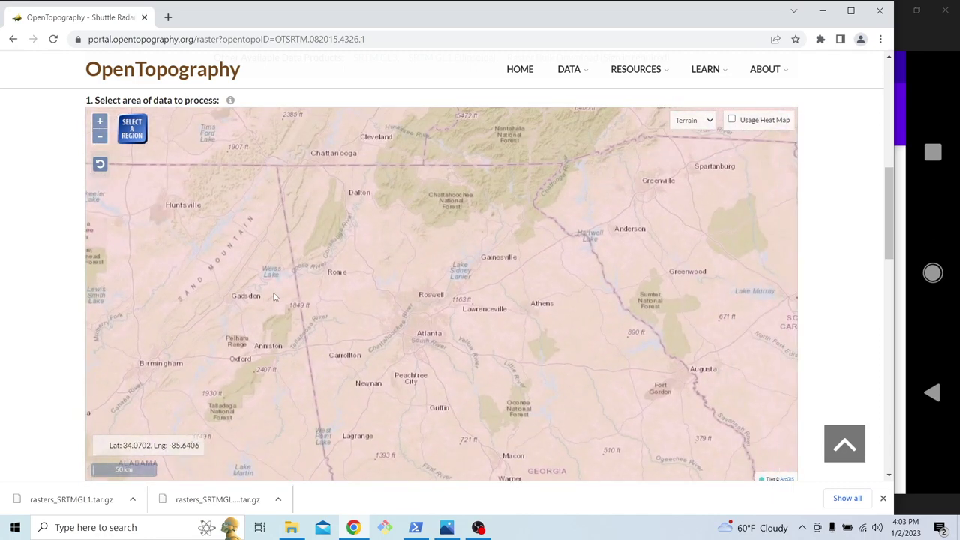
{"action": "left_click_drag", "start_coordinate": [362, 300], "coordinate": [291, 285]}
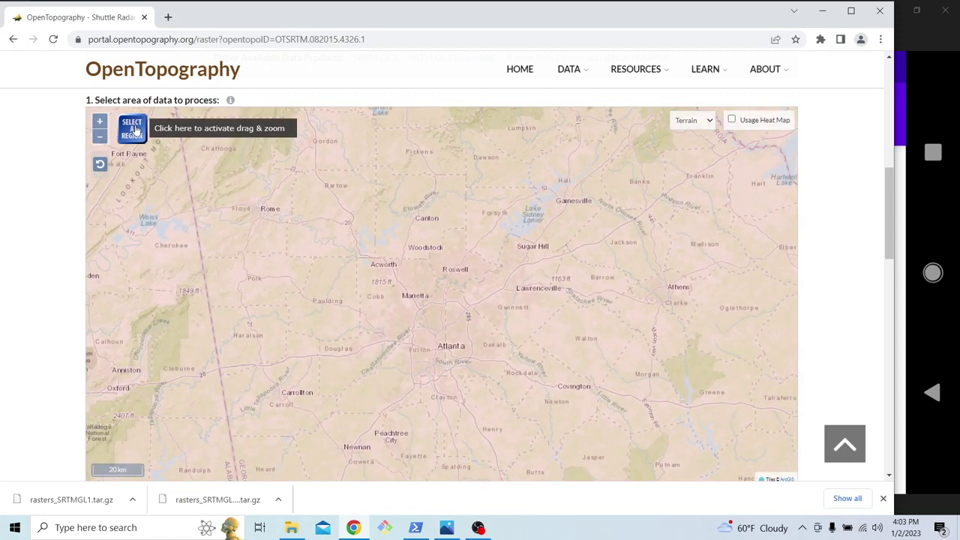
Step: Select a region by drawing a rectangle from Acworth down to Atlanta
{"action": "left_click", "coordinate": [133, 129]}
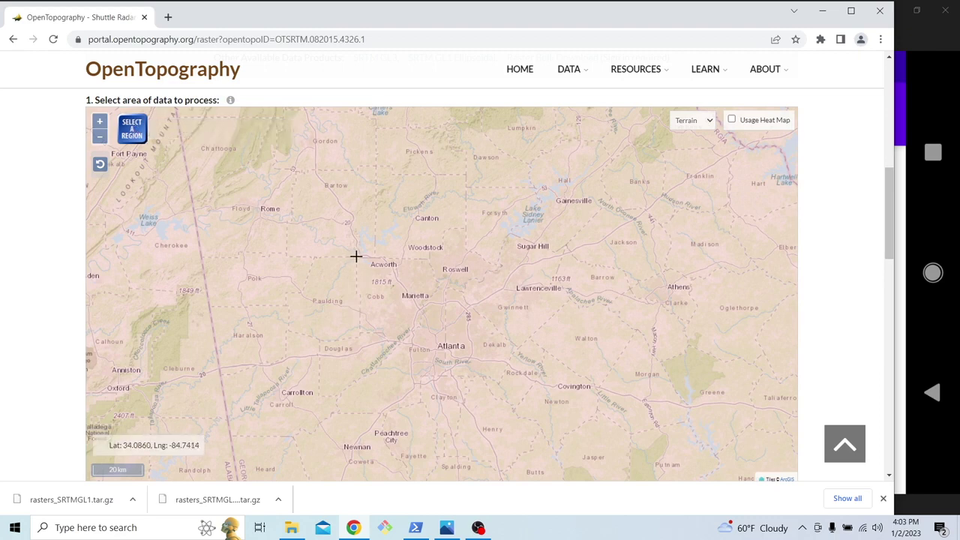
{"action": "left_click_drag", "start_coordinate": [356, 257], "coordinate": [442, 347]}
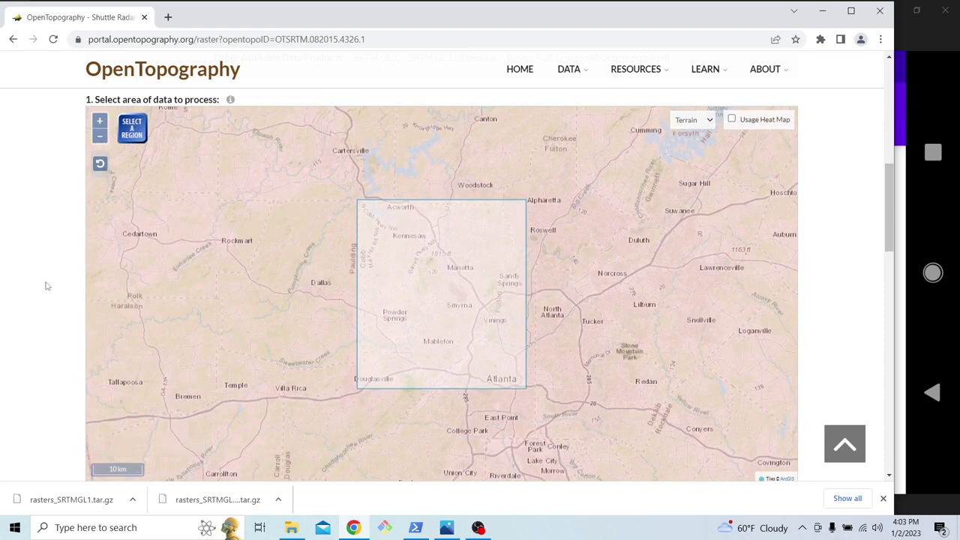
Step: Enter 'researcher' as both the job title and the job description
{"action": "scroll", "coordinate": [49, 281], "scroll_direction": "down", "scroll_amount": 1}
{"action": "scroll", "coordinate": [46, 286], "scroll_direction": "down", "scroll_amount": 6}
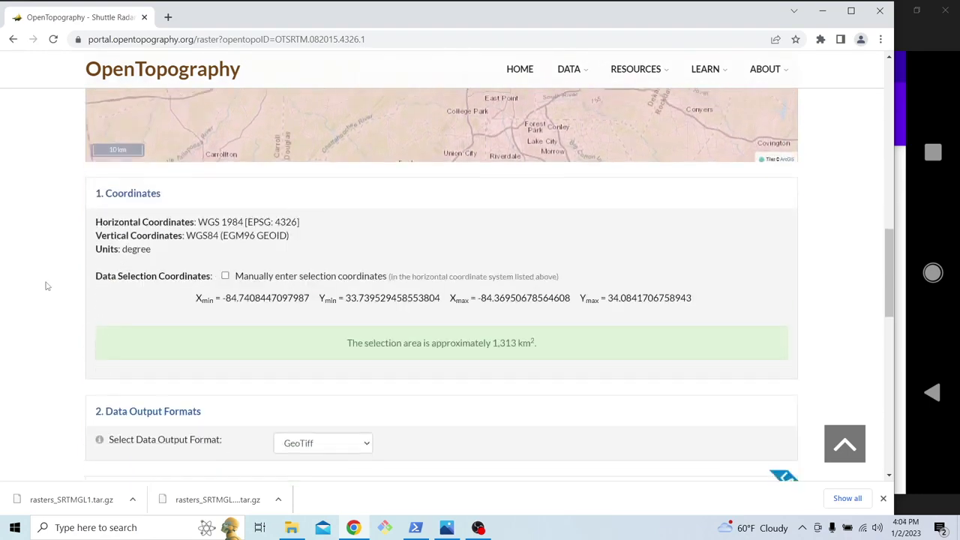
{"action": "scroll", "coordinate": [46, 285], "scroll_direction": "down", "scroll_amount": 4}
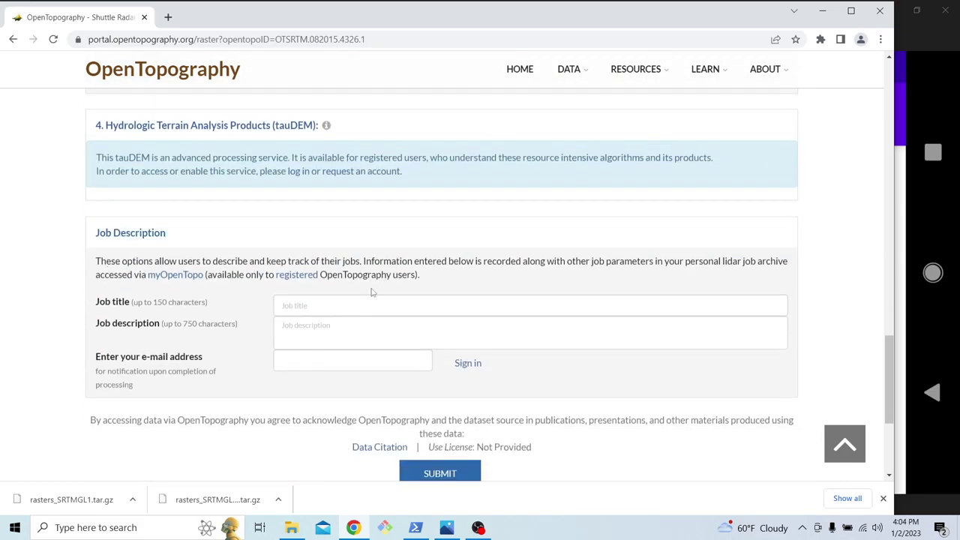
{"action": "left_click", "coordinate": [356, 303]}
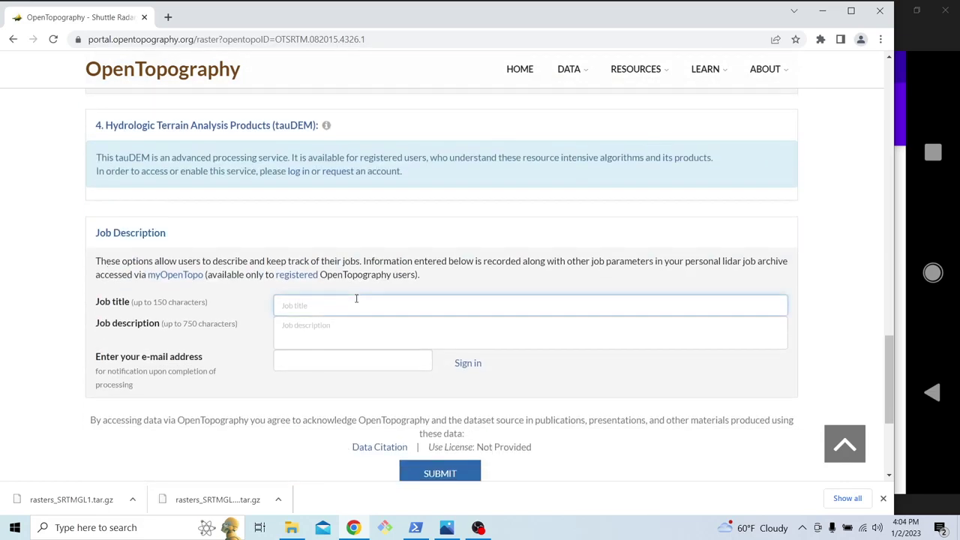
{"action": "type", "text": "researcherched"}
{"action": "key", "text": "BackSpace"}
{"action": "type", "text": "r"}
{"action": "key", "text": "Tab"}
{"action": "type", "text": "resea"}
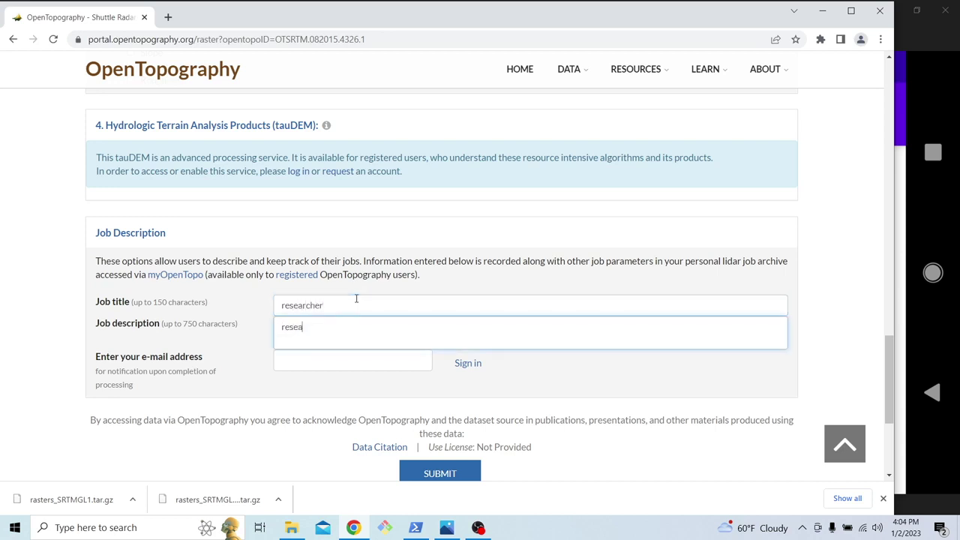
{"action": "type", "text": "rcher"}
Step: Fill in the notification e-mail from the saved suggestion and submit the job
{"action": "key", "text": "Tab"}
{"action": "type", "text": "t3l3"}
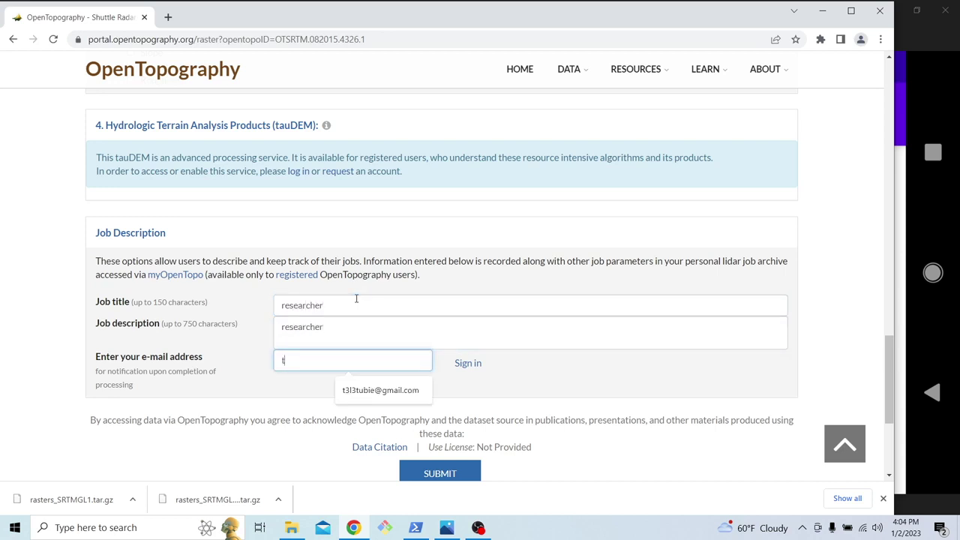
{"action": "left_click", "coordinate": [360, 391]}
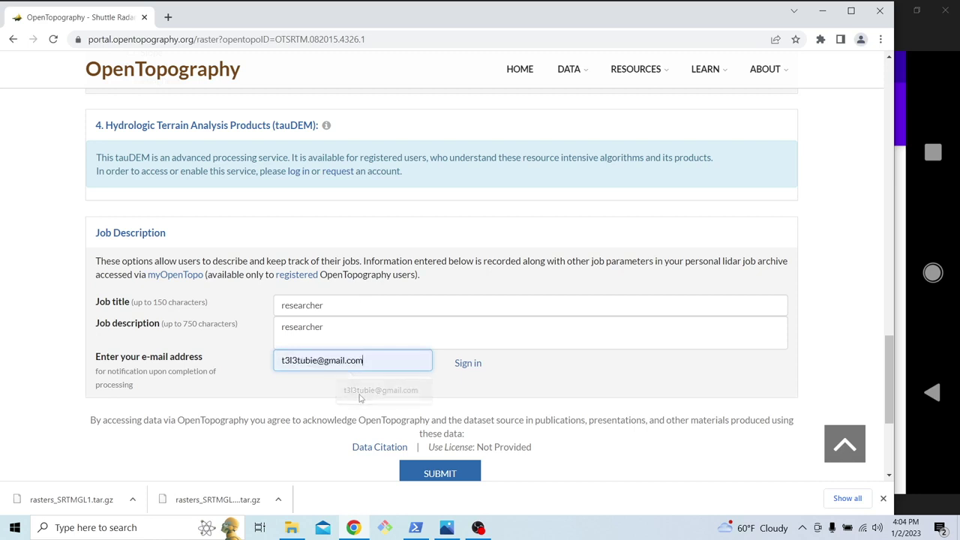
{"action": "scroll", "coordinate": [255, 389], "scroll_direction": "down", "scroll_amount": 1}
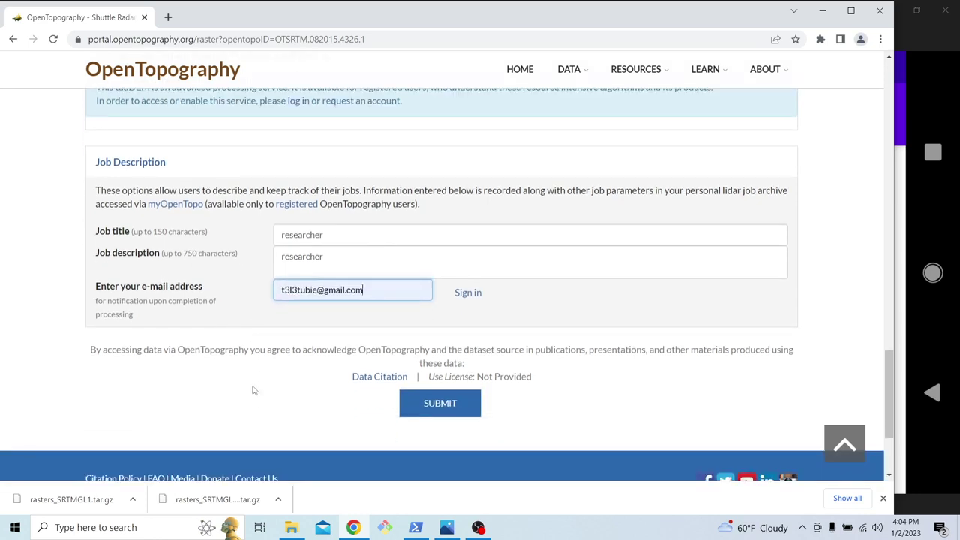
{"action": "left_click", "coordinate": [261, 389]}
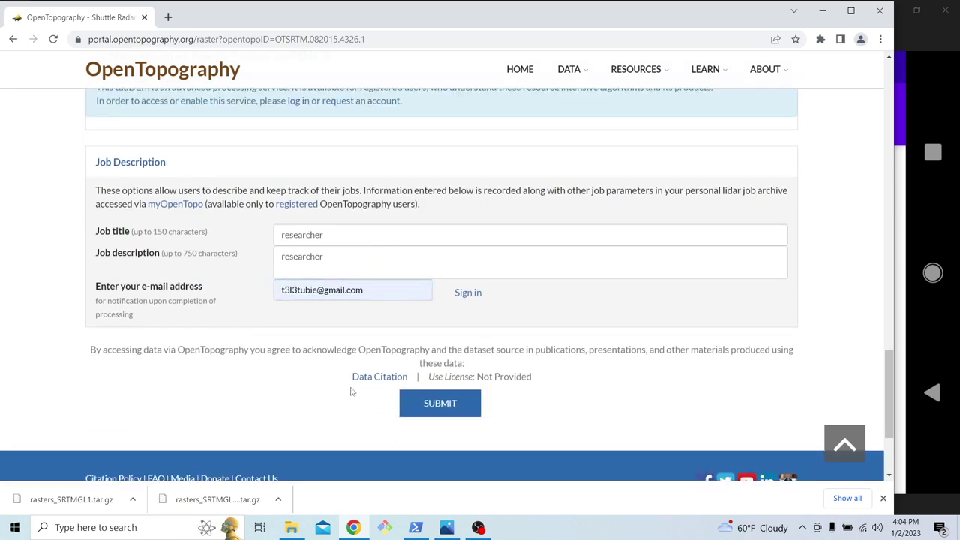
{"action": "left_click", "coordinate": [430, 403]}
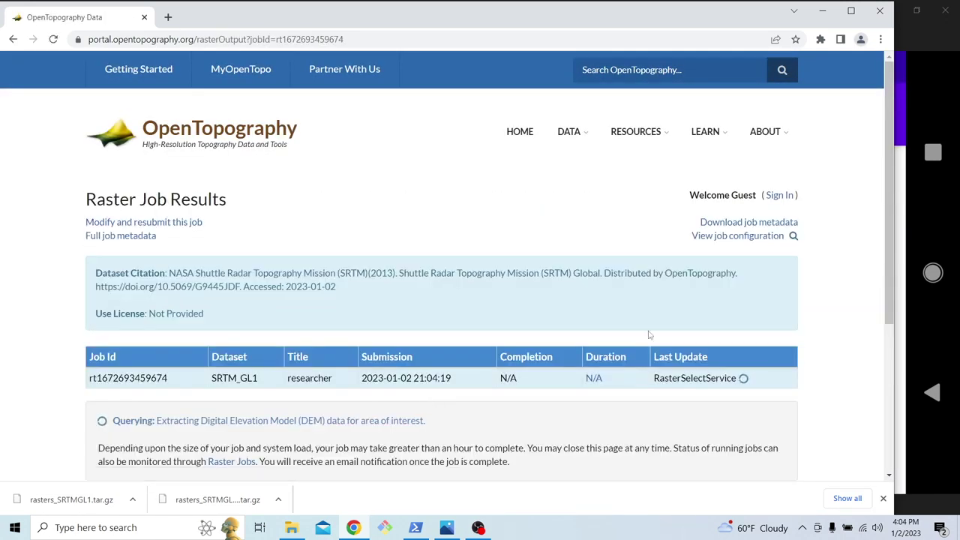
Step: Wait for the job to finish in 11 secs, then scroll to Download Data
{"action": "scroll", "coordinate": [798, 388], "scroll_direction": "down", "scroll_amount": 1}
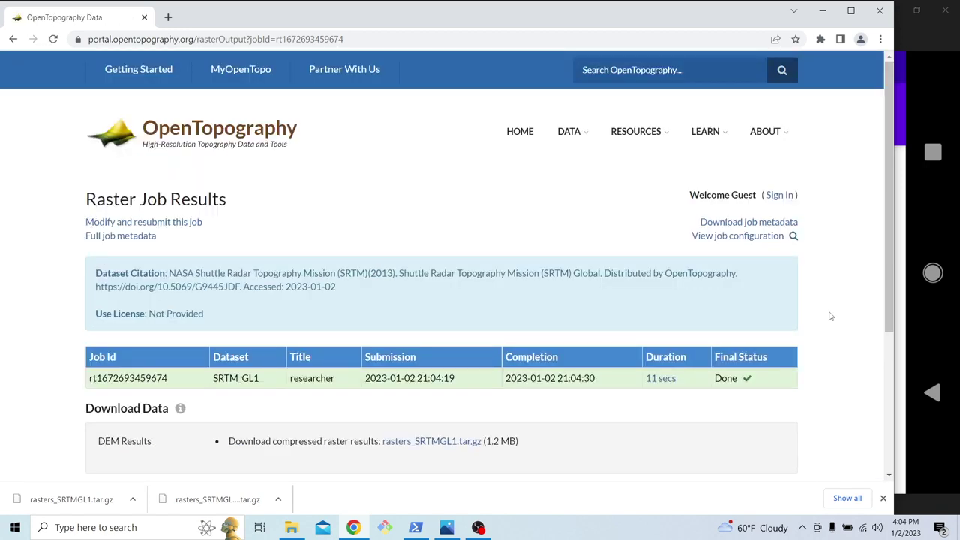
{"action": "scroll", "coordinate": [606, 422], "scroll_direction": "down", "scroll_amount": 1}
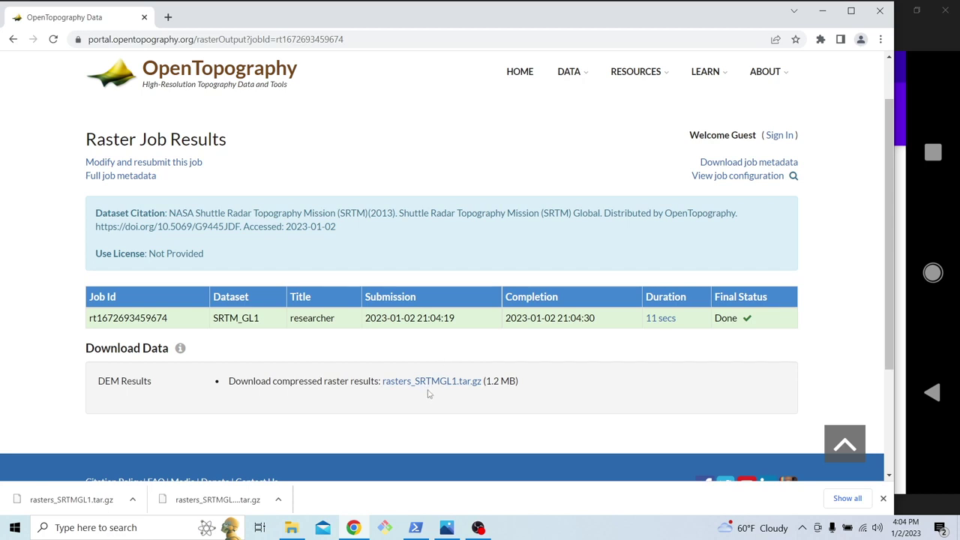
Step: Download the 1.2 MB rasters_SRTMGL1.tar.gz archive from the Download Data section
{"action": "left_click", "coordinate": [429, 387]}
Step: In PowerShell, run cd ~/Downloads and dir to list the 1294835-byte archive
{"action": "left_click", "coordinate": [416, 527]}
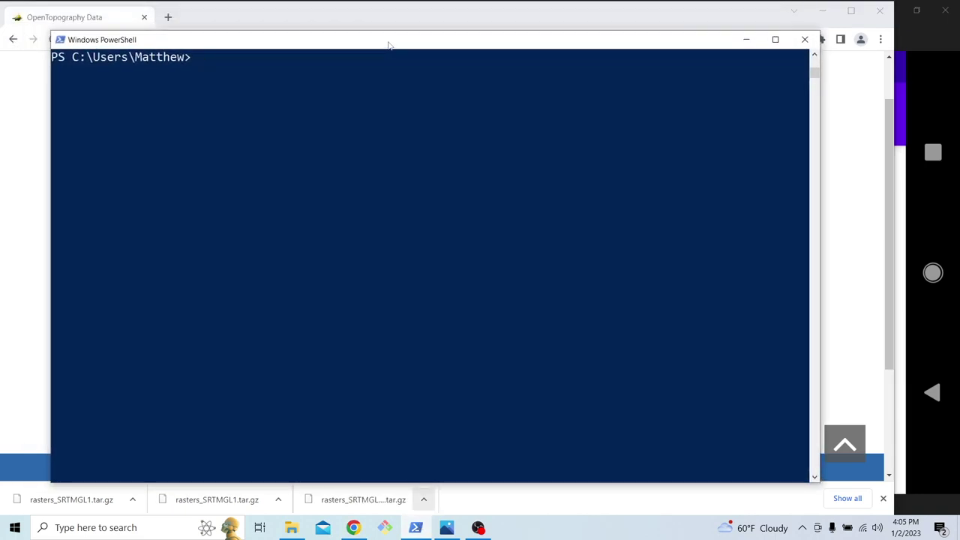
{"action": "type", "text": "cd"}
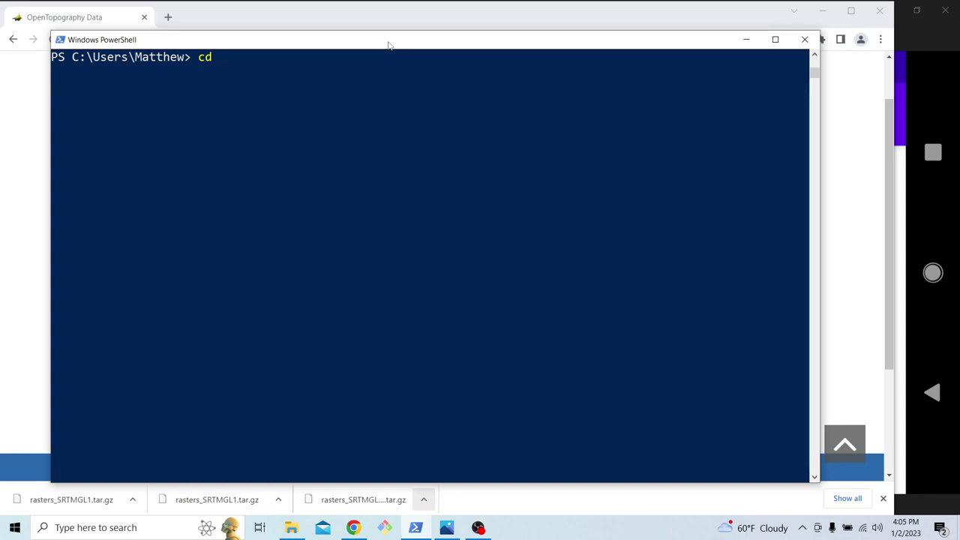
{"action": "type", "text": "~/Downloads"}
{"action": "key", "text": "Return"}
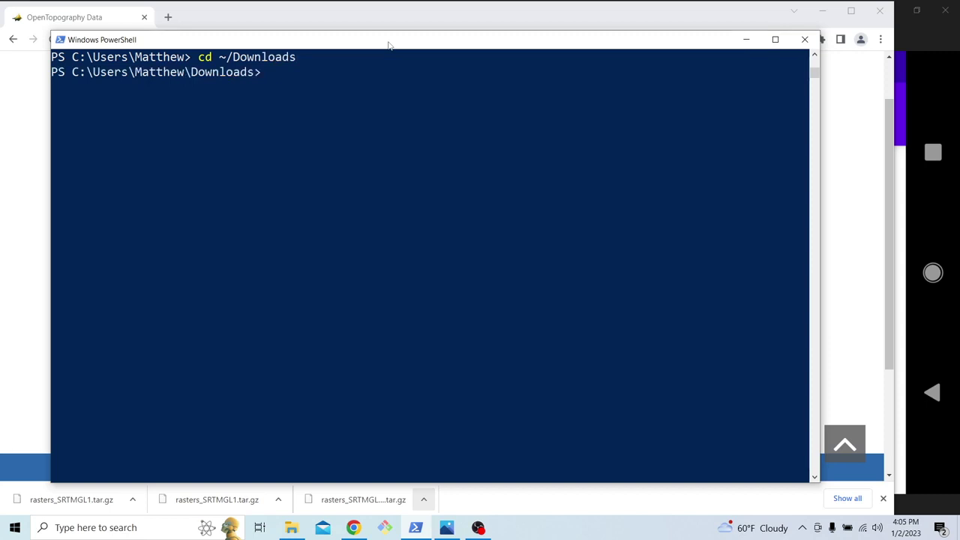
{"action": "type", "text": "dir"}
{"action": "key", "text": "Return"}
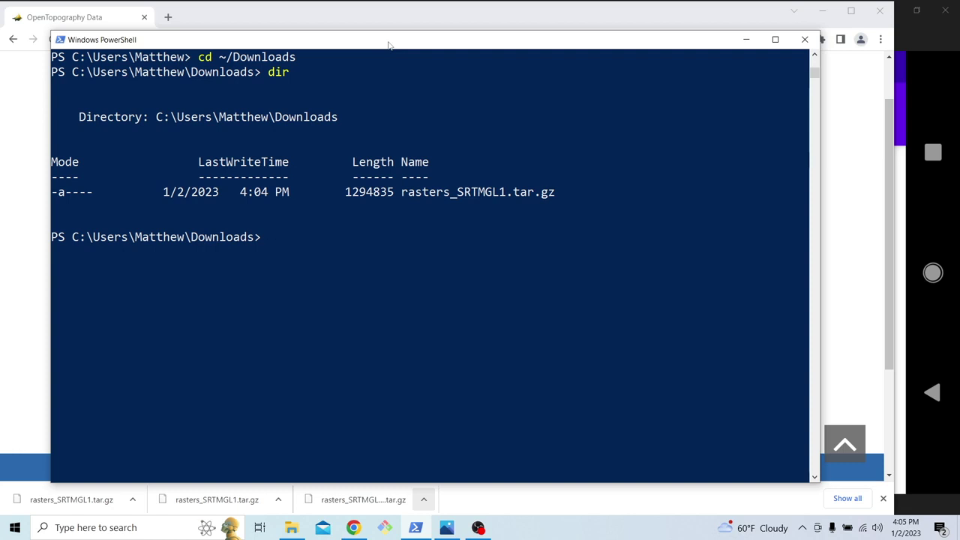
Step: Extract rasters_SRTMGL1.tar.gz with tar -xvzf, producing output_SRTMGL1.tif
{"action": "key", "text": "Up"}
{"action": "key", "text": "Up"}
{"action": "key", "text": "Up"}
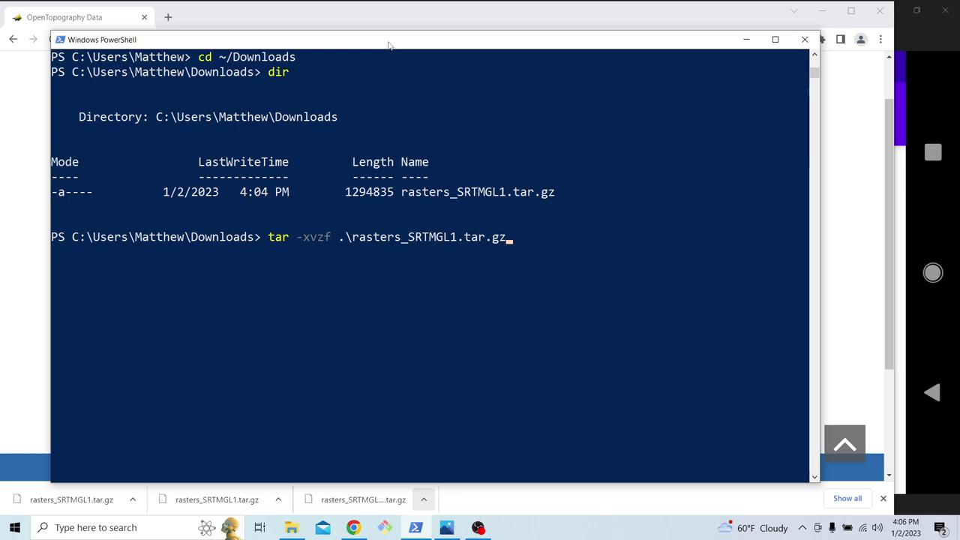
{"action": "key", "text": "BackSpace"}
{"action": "key", "text": "BackSpace"}
{"action": "key", "text": "BackSpace"}
{"action": "key", "text": "BackSpace"}
{"action": "key", "text": "BackSpace"}
{"action": "key", "text": "BackSpace"}
{"action": "key", "text": "BackSpace"}
{"action": "key", "text": "BackSpace"}
{"action": "key", "text": "BackSpace"}
{"action": "key", "text": "BackSpace"}
{"action": "key", "text": "BackSpace"}
{"action": "key", "text": "BackSpace"}
{"action": "key", "text": "BackSpace"}
{"action": "key", "text": "BackSpace"}
{"action": "key", "text": "BackSpace"}
{"action": "key", "text": "BackSpace"}
{"action": "key", "text": "BackSpace"}
{"action": "key", "text": "BackSpace"}
{"action": "key", "text": "BackSpace"}
{"action": "key", "text": "BackSpace"}
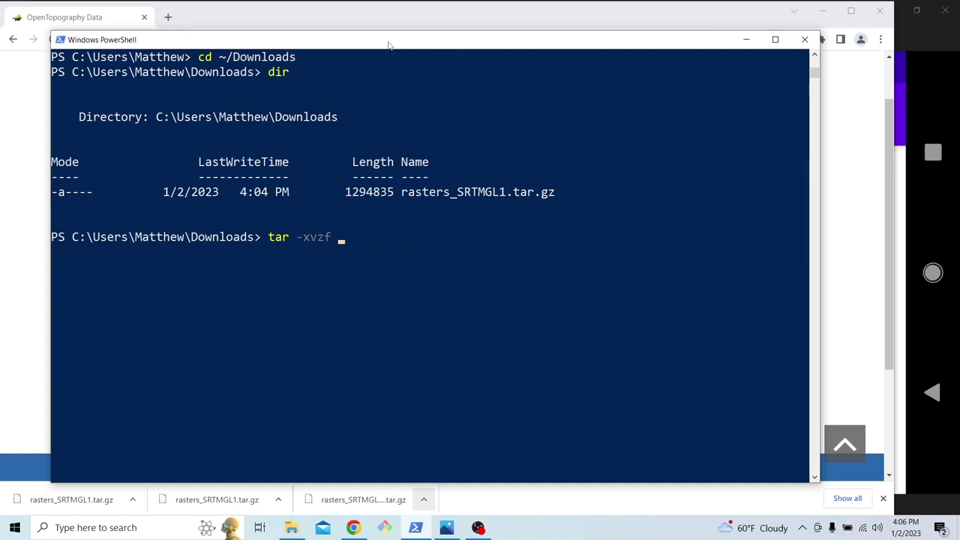
{"action": "type", "text": "ras"}
{"action": "type", "text": "ters"}
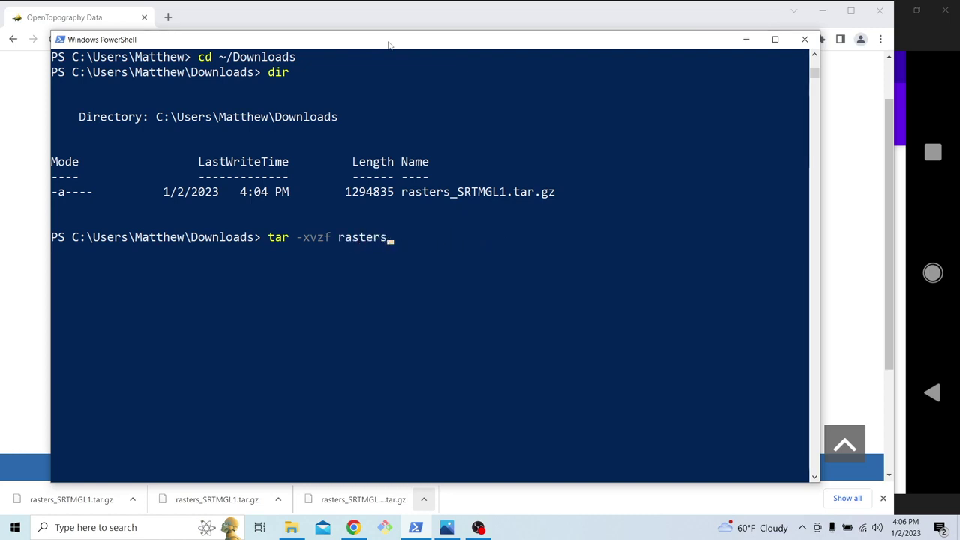
{"action": "key", "text": "Tab"}
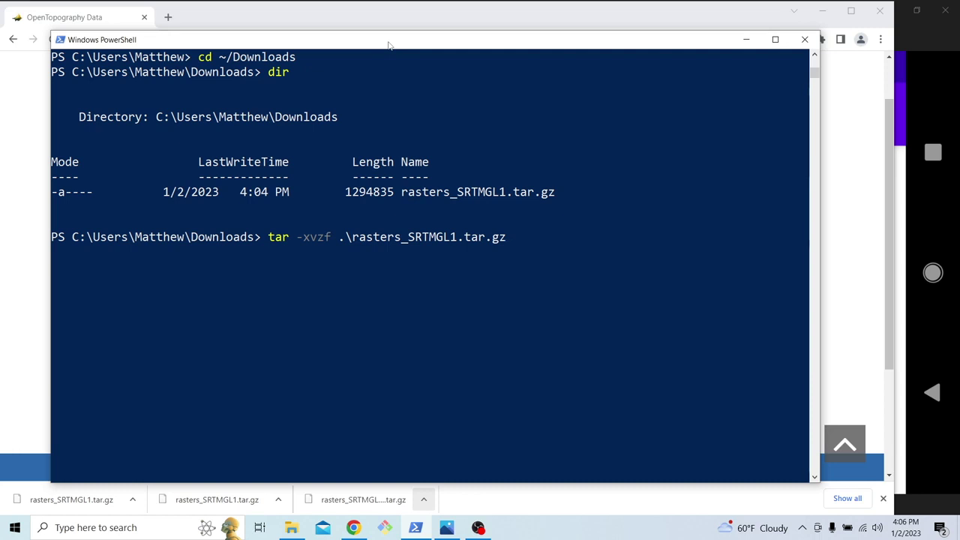
{"action": "key", "text": "Return"}
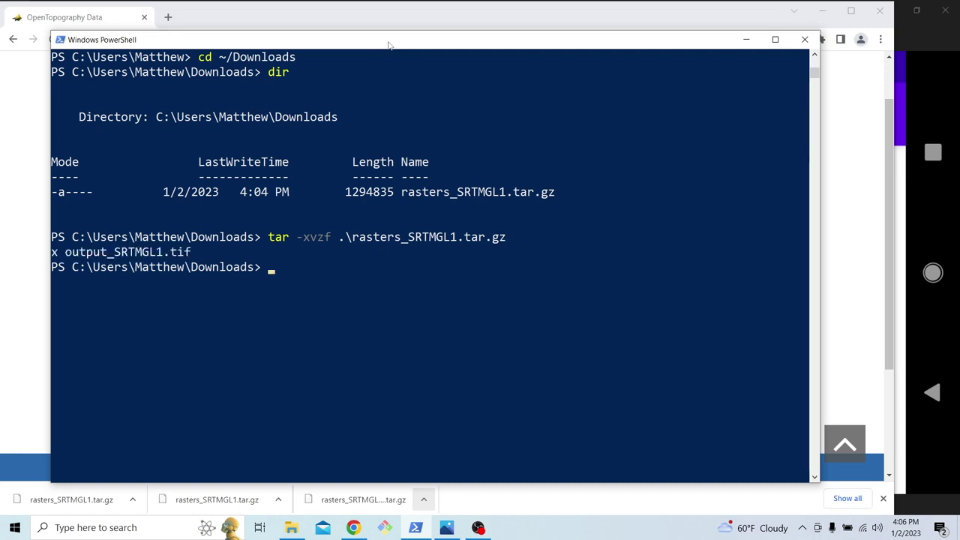
Step: Open Downloads in File Explorer and select output_SRTMGL1.tif, a 1,265 KB TIF
{"action": "left_click", "coordinate": [291, 527]}
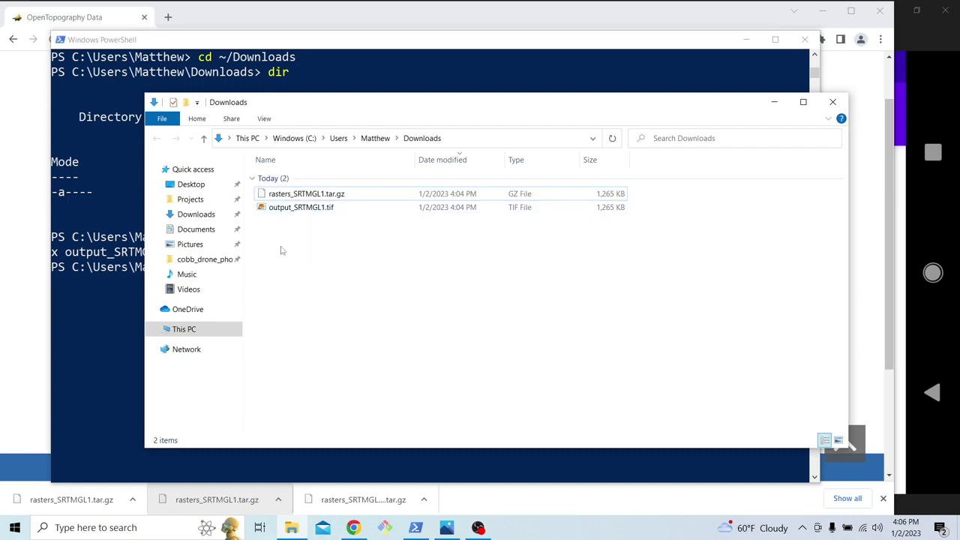
{"action": "left_click", "coordinate": [281, 208]}
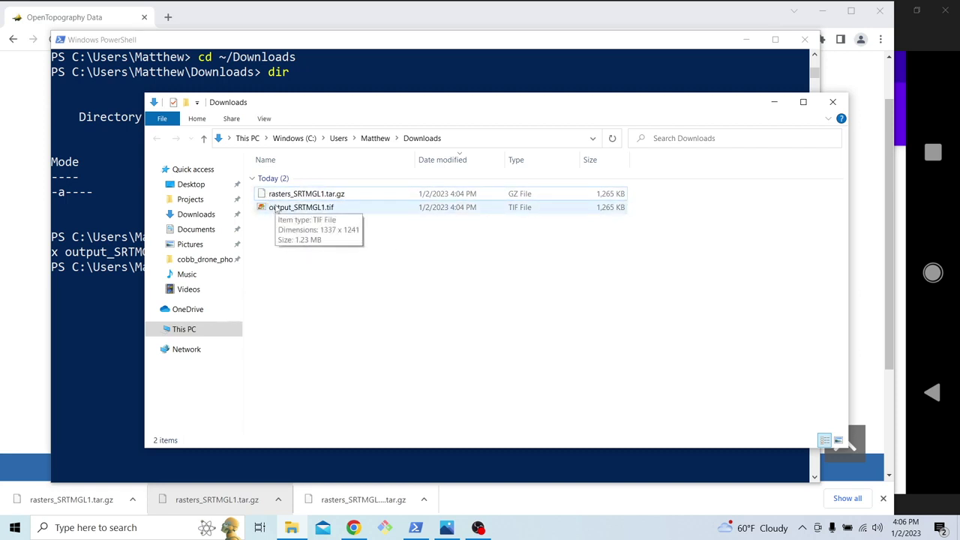
{"action": "left_click", "coordinate": [277, 210]}
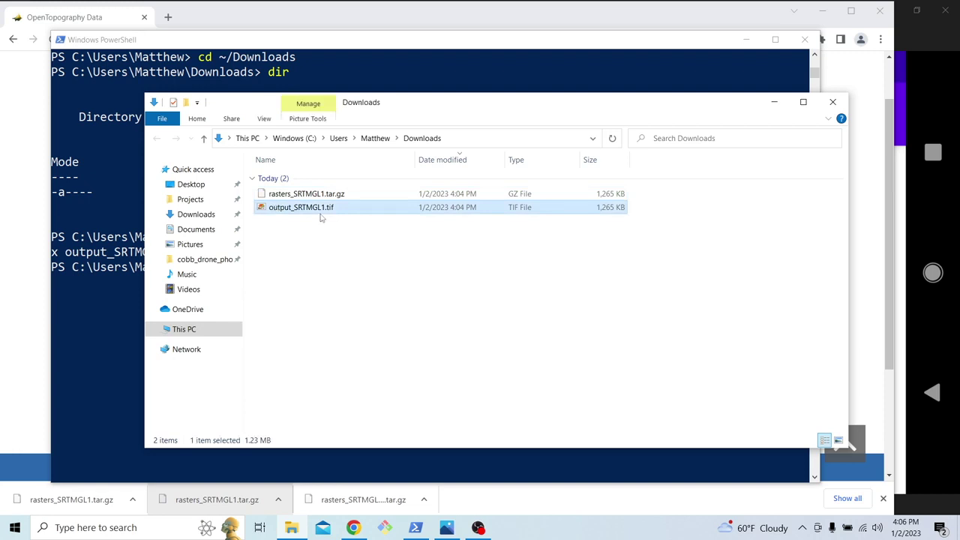